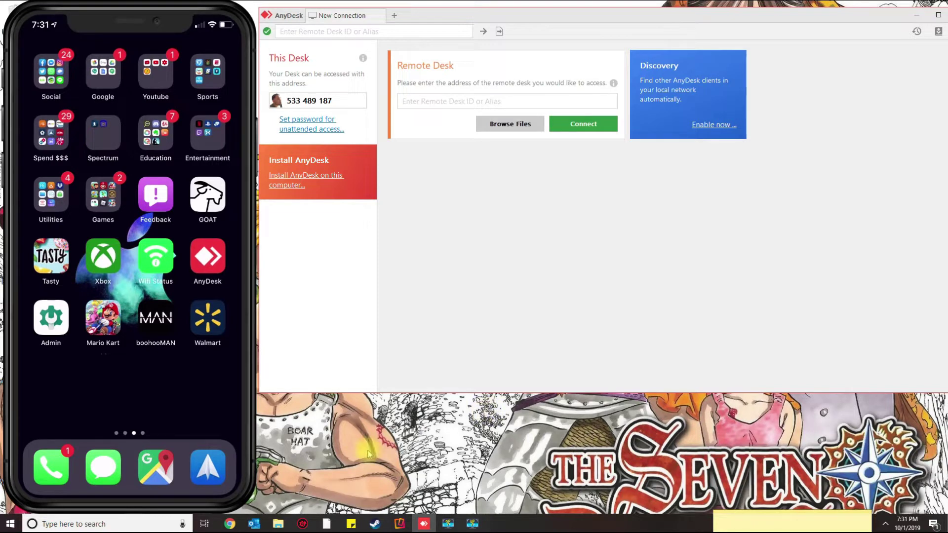
# Step: Load anydesk.com in a new Chrome tab, correcting the mistyped 'anydesk.colm' address
pyautogui.click(237, 525)
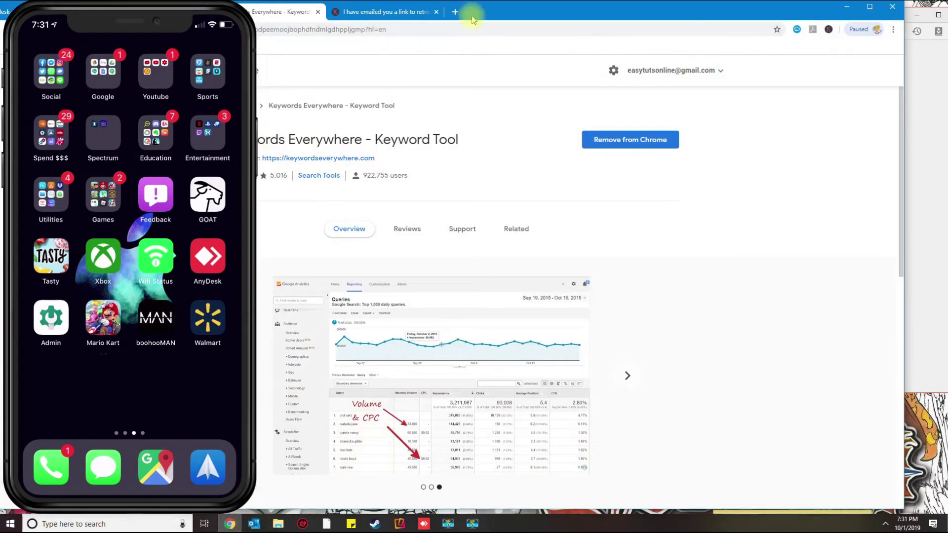
pyautogui.click(460, 11)
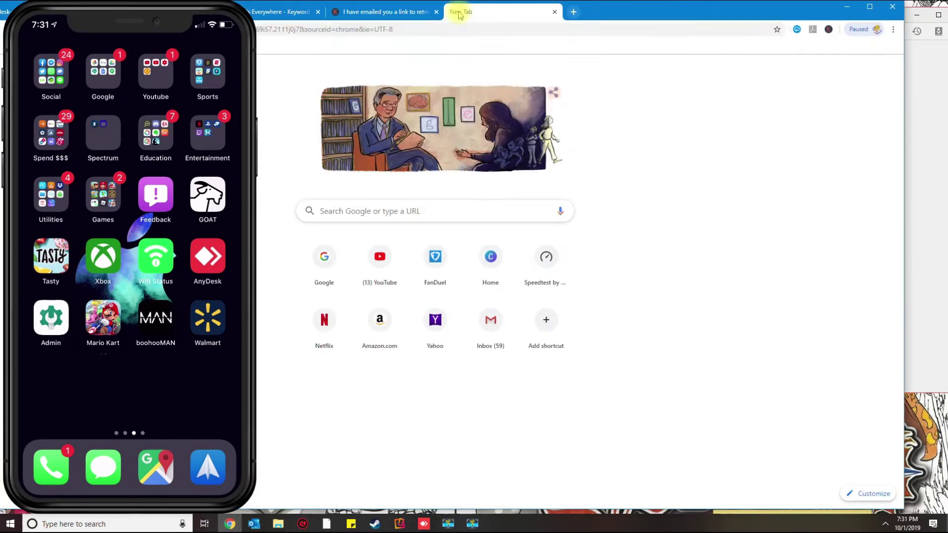
pyautogui.doubleClick(701, 5)
pyautogui.click(650, 46)
pyautogui.write('anydesk.colm')
pyautogui.press('Return')
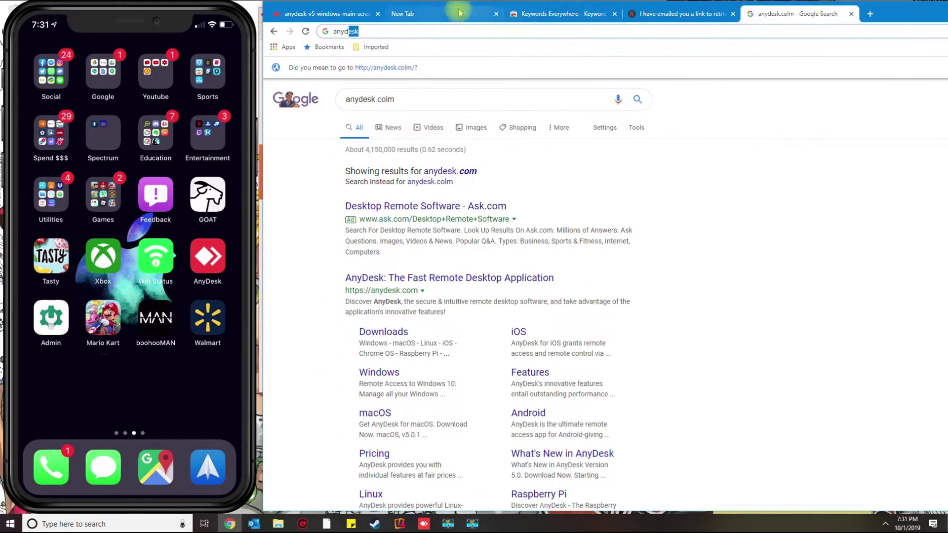
pyautogui.click(437, 29)
pyautogui.write('anydesk.com')
pyautogui.press('Return')
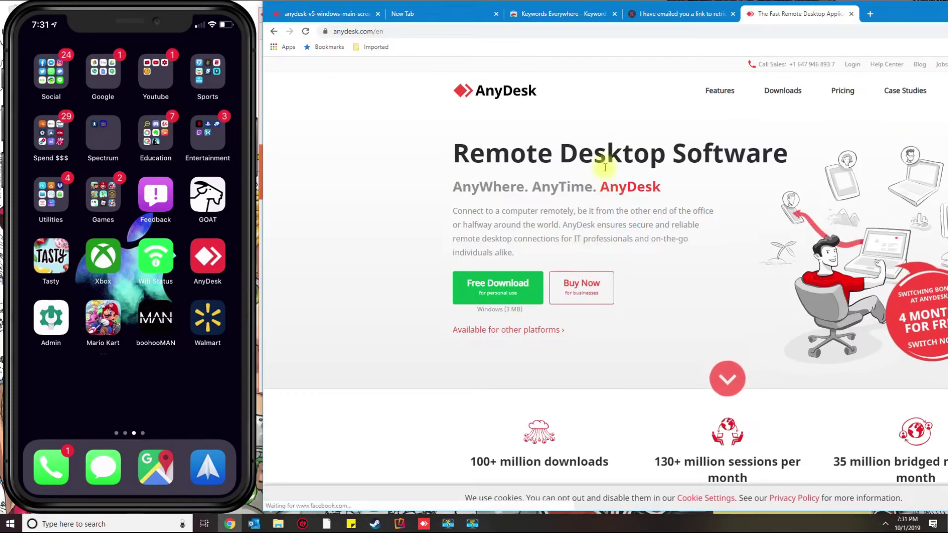
# Step: Launch the downloaded AnyDesk file from the Downloads folder in File Explorer
pyautogui.click(278, 524)
pyautogui.scroll(1, 424, 197)
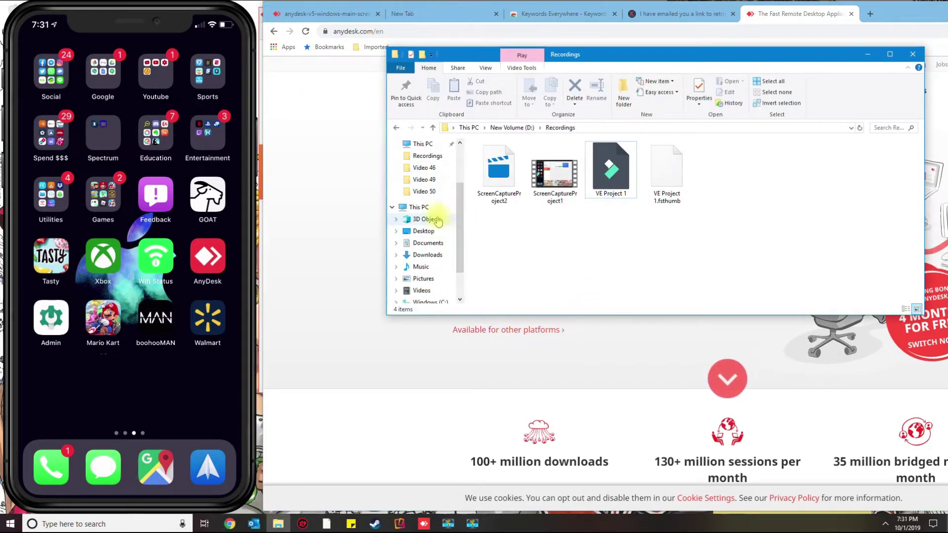
pyautogui.click(425, 254)
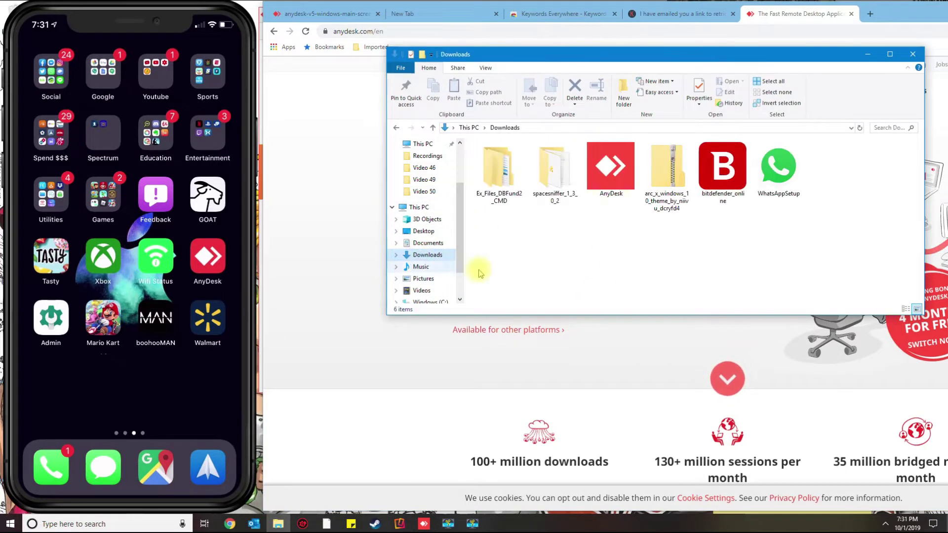
pyautogui.click(609, 178)
pyautogui.doubleClick(610, 180)
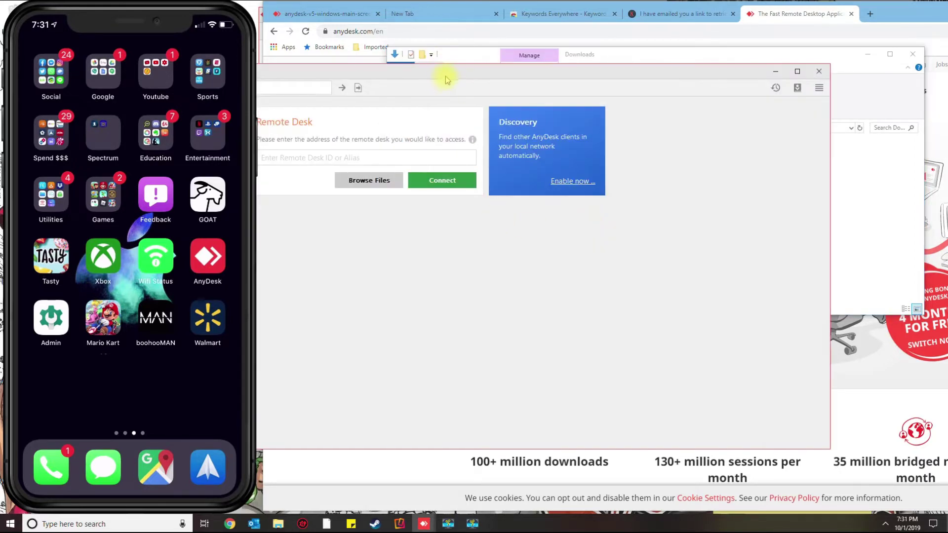
# Step: Move the AnyDesk window up-left and open the unattended-access password settings under This Desk
pyautogui.moveTo(688, 68); pyautogui.dragTo(628, 47)
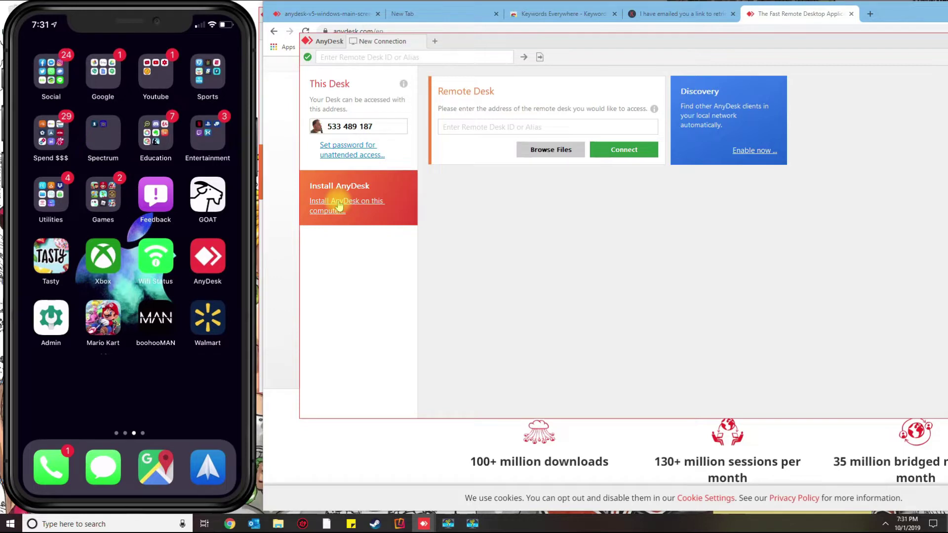
pyautogui.click(354, 156)
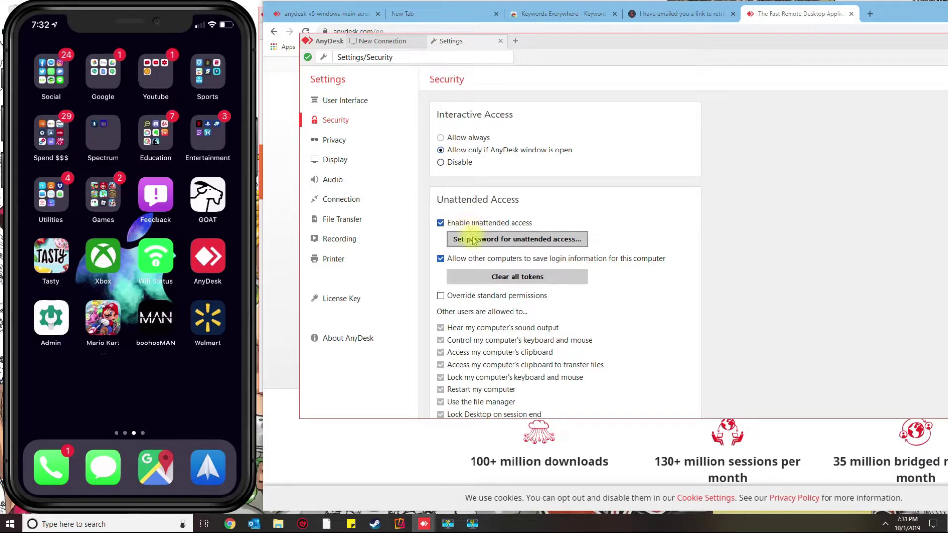
# Step: Enter the unattended-access password, confirm it in the second field, and apply it
pyautogui.click(533, 239)
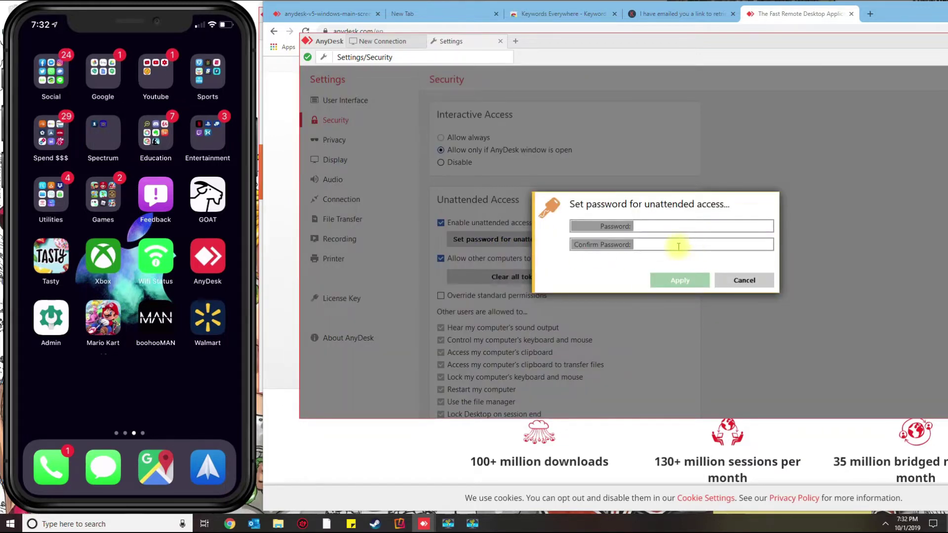
pyautogui.write('********')
pyautogui.press('Tab')
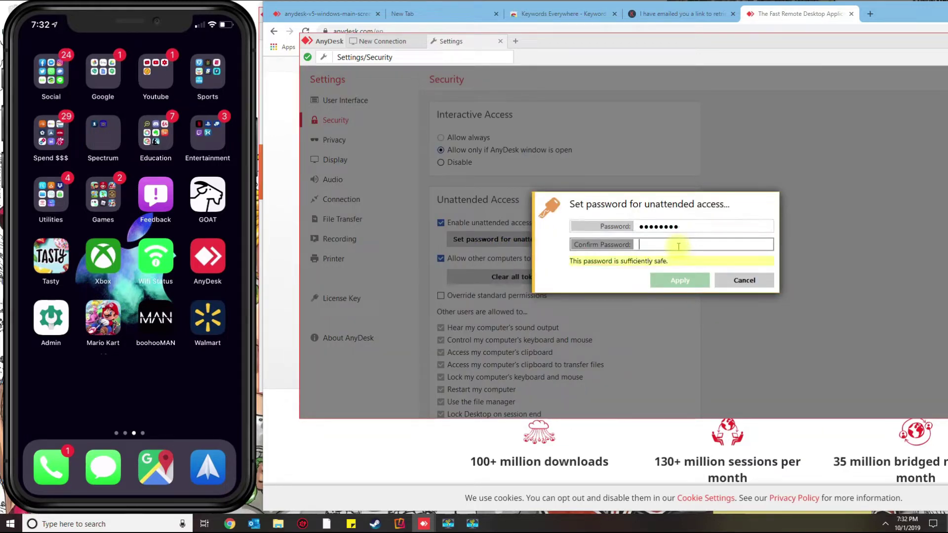
pyautogui.write('********')
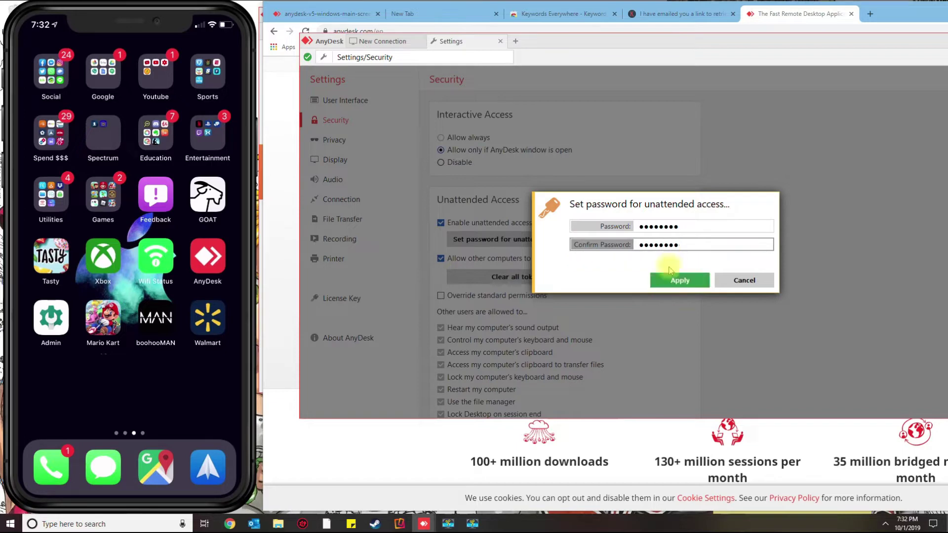
pyautogui.click(680, 280)
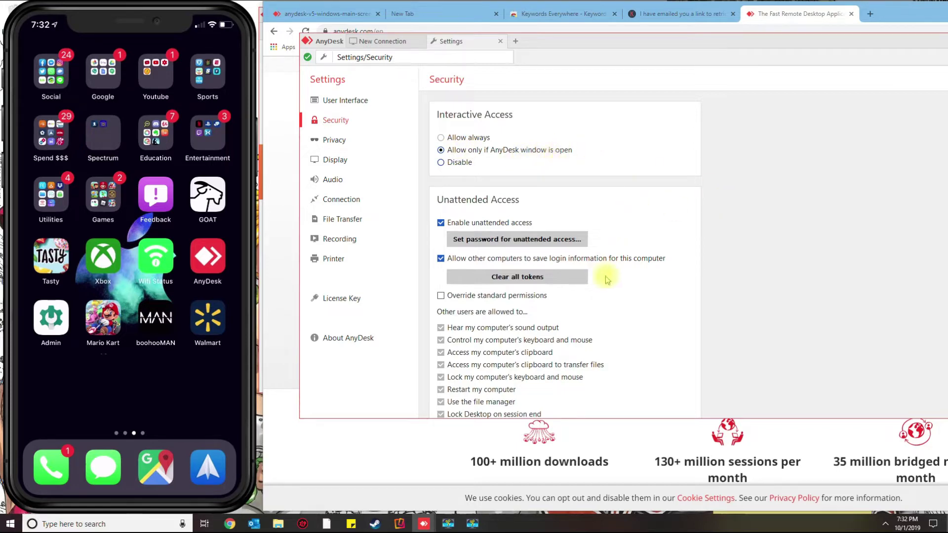
# Step: Review the Security permissions list, then close the Settings tab to return to the Remote Desk window
pyautogui.scroll(-2, 516, 253)
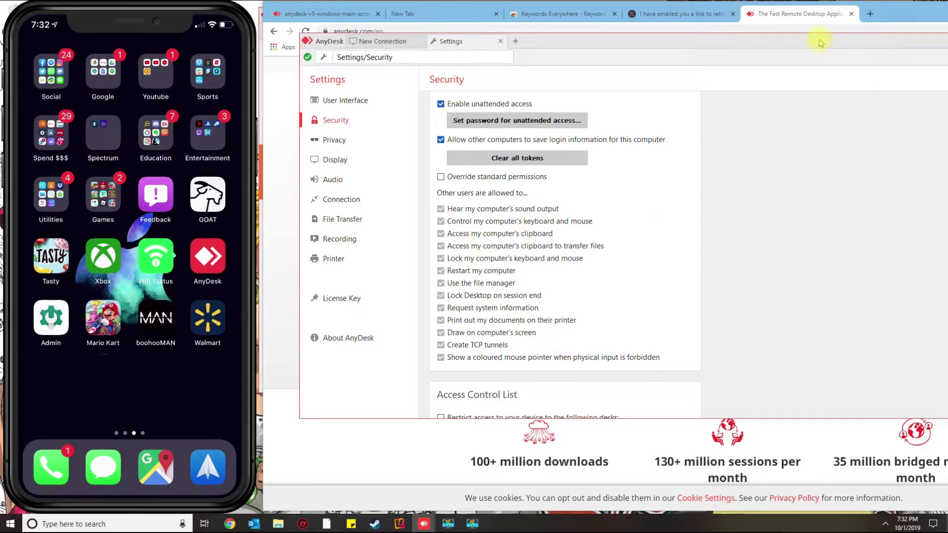
pyautogui.moveTo(819, 43); pyautogui.dragTo(786, 33)
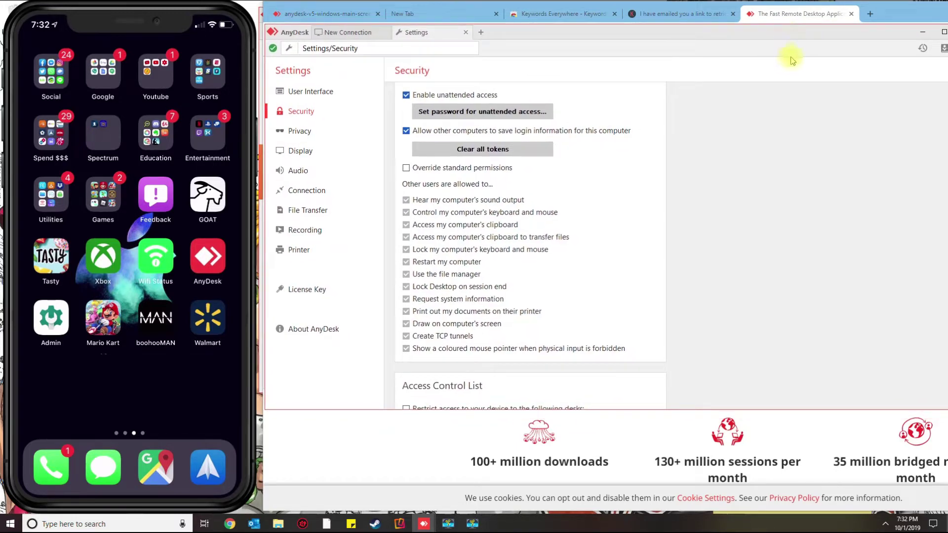
pyautogui.scroll(2, 478, 232)
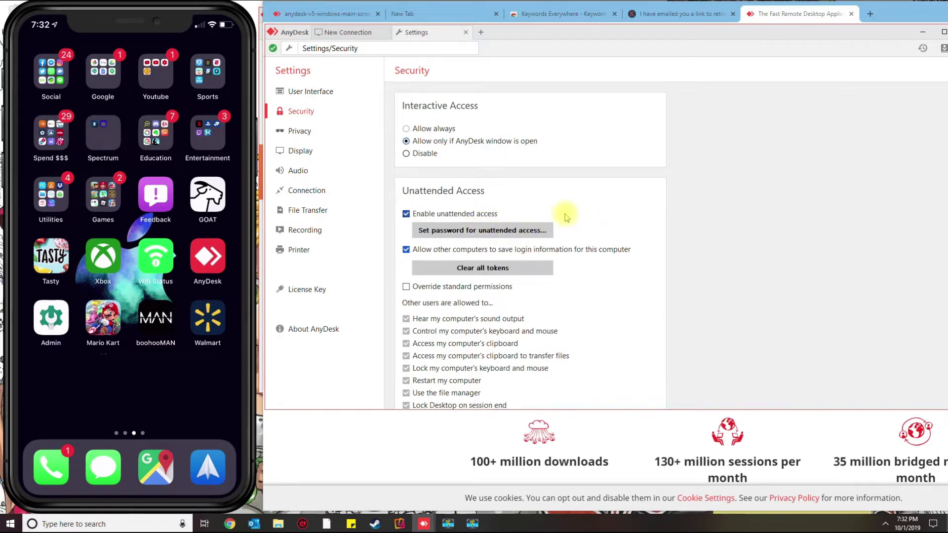
pyautogui.moveTo(237, 117)
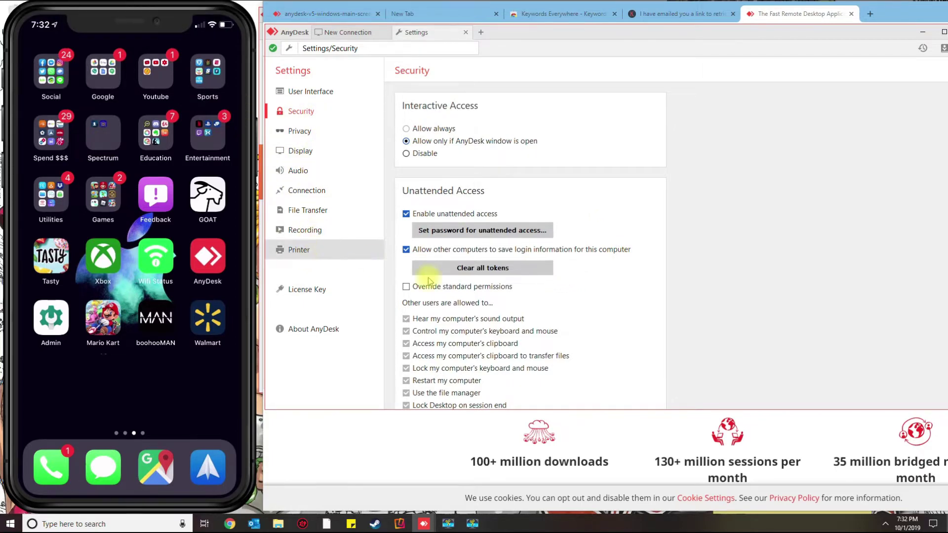
pyautogui.scroll(-10, 491, 303)
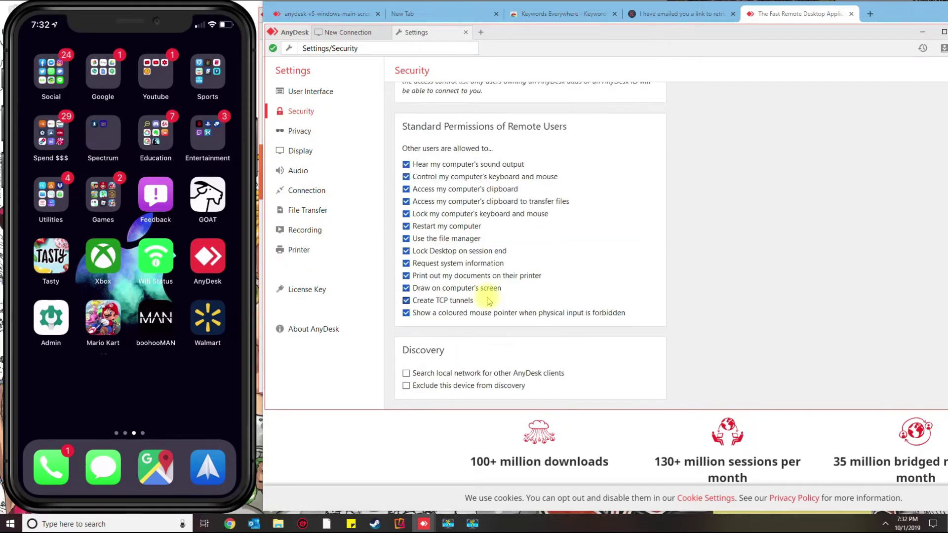
pyautogui.scroll(10, 486, 302)
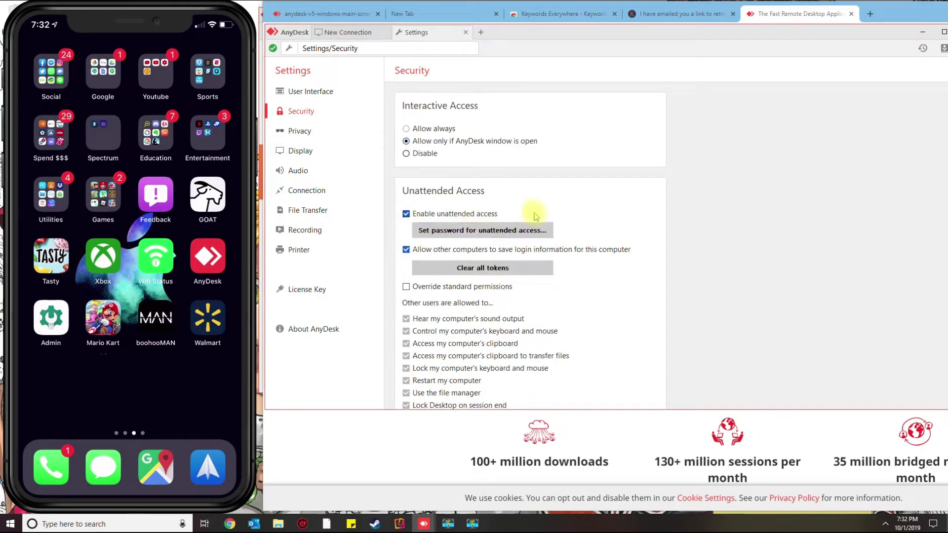
pyautogui.click(466, 33)
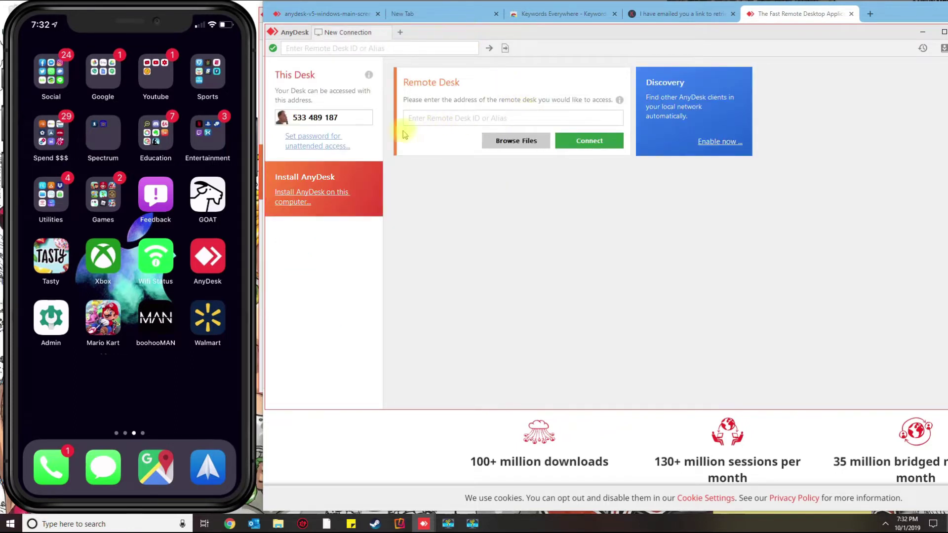
# Step: Select this PC's AnyDesk address under This Desk
pyautogui.click(321, 118)
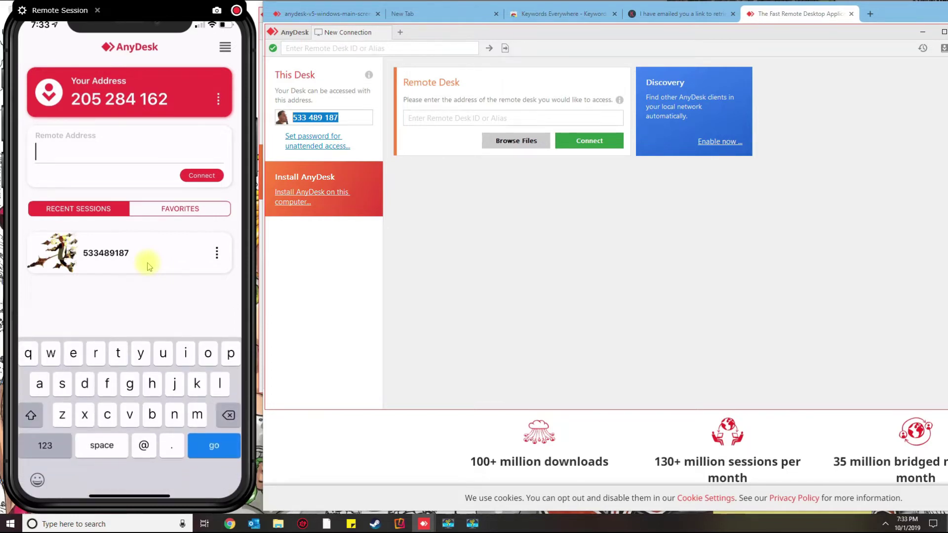
# Step: On the iPhone, enter the PC's AnyDesk address as the Remote Address and connect
pyautogui.click(45, 445)
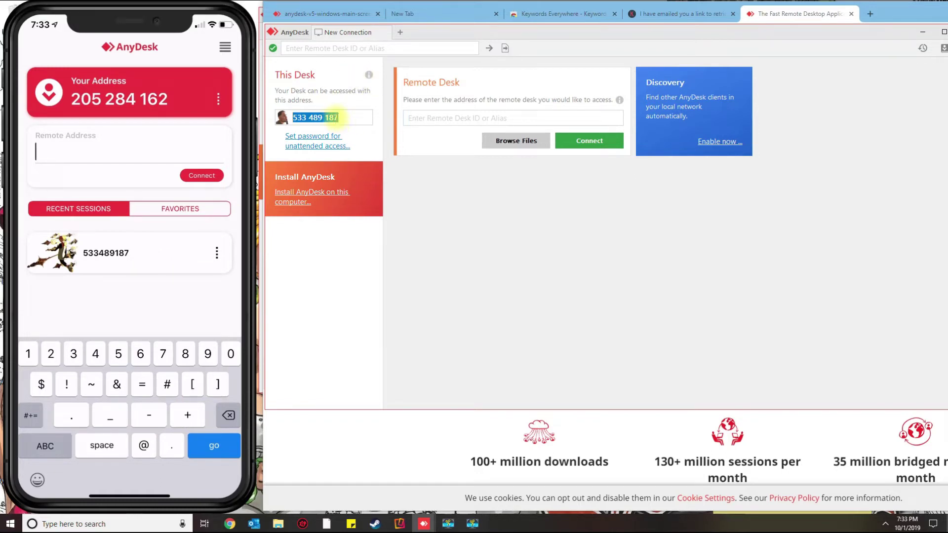
pyautogui.write('533')
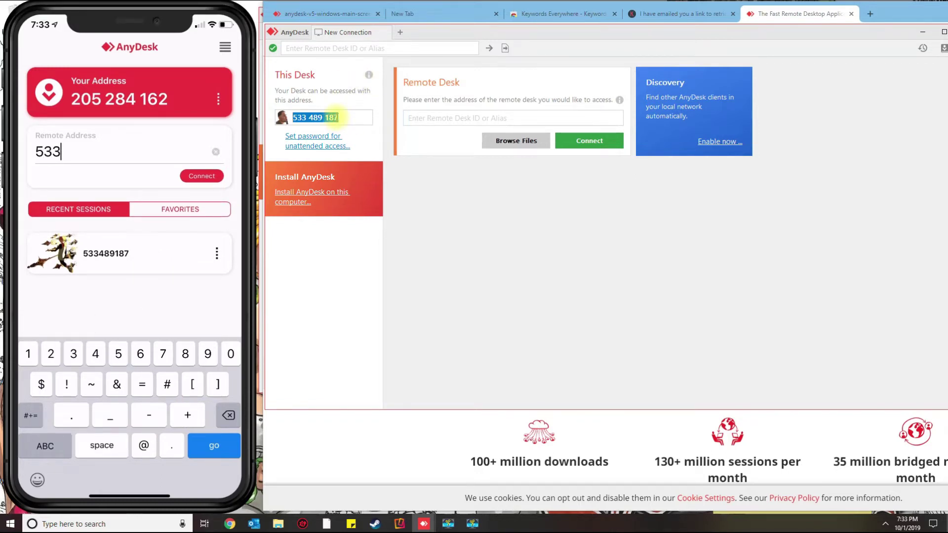
pyautogui.write('48')
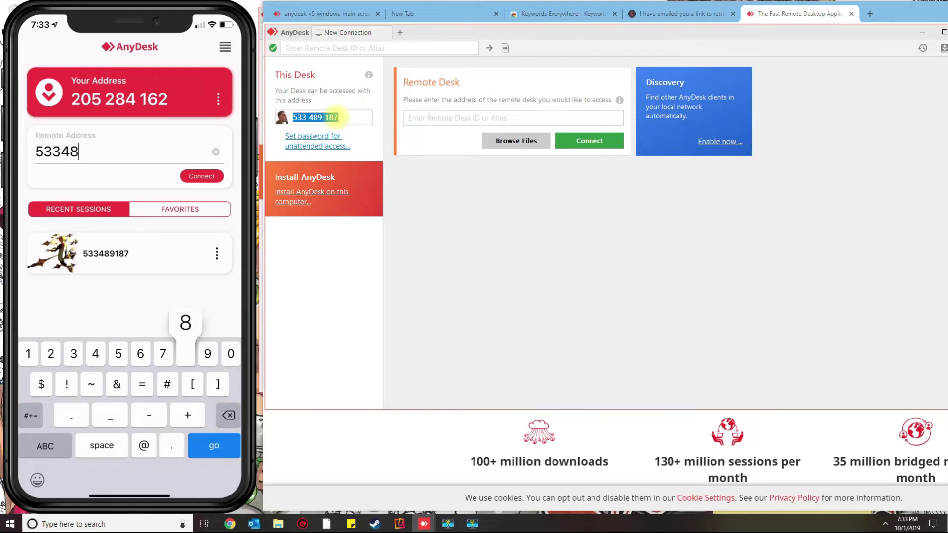
pyautogui.write('9187')
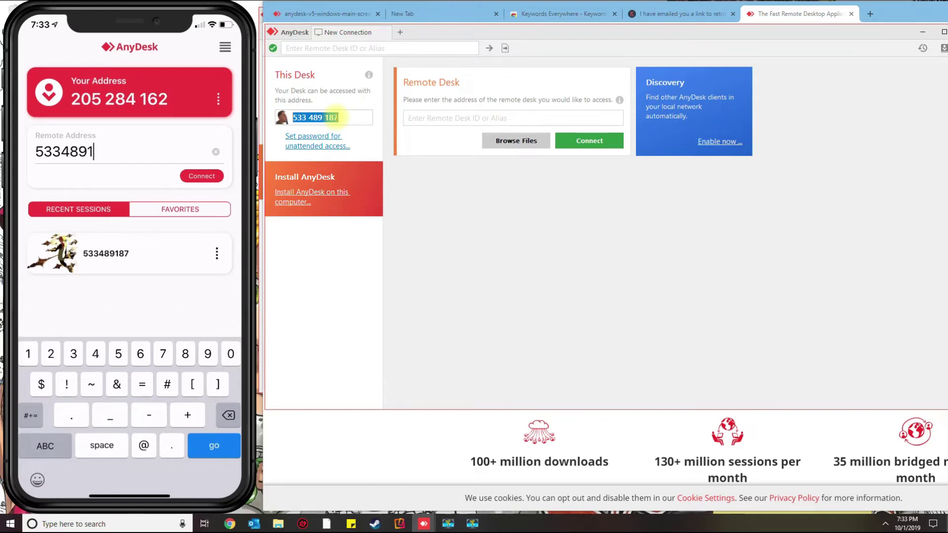
pyautogui.press('Return')
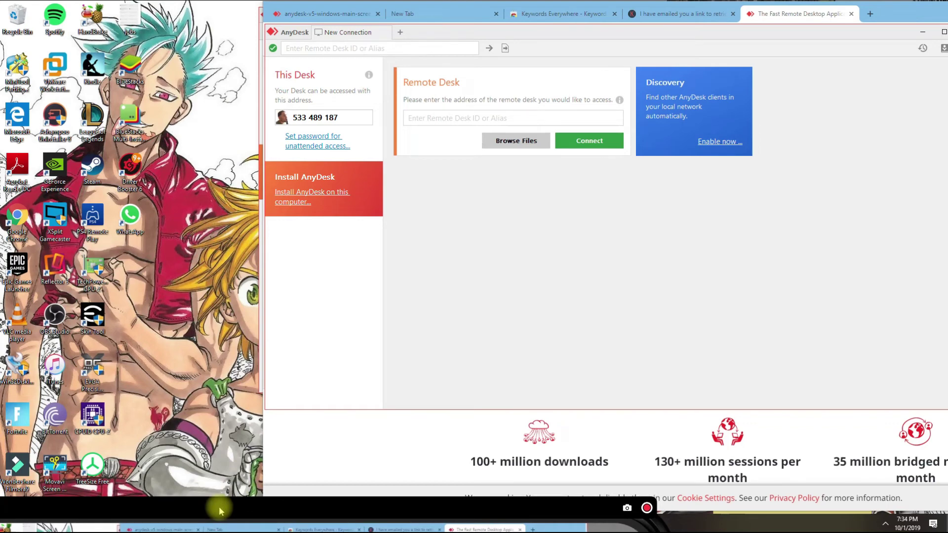
# Step: Hide the remote session toolbar and minimize the PC's Spotify window
pyautogui.click(218, 508)
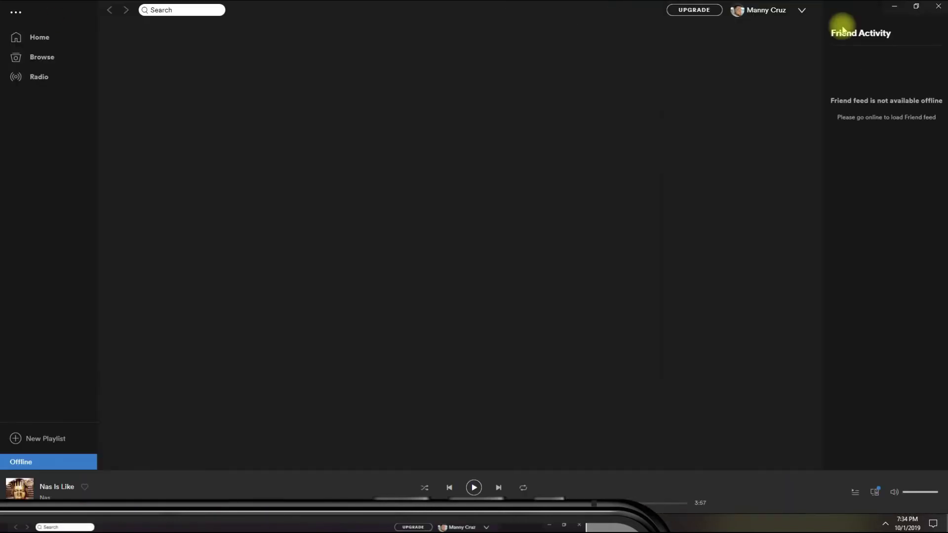
pyautogui.click(935, 7)
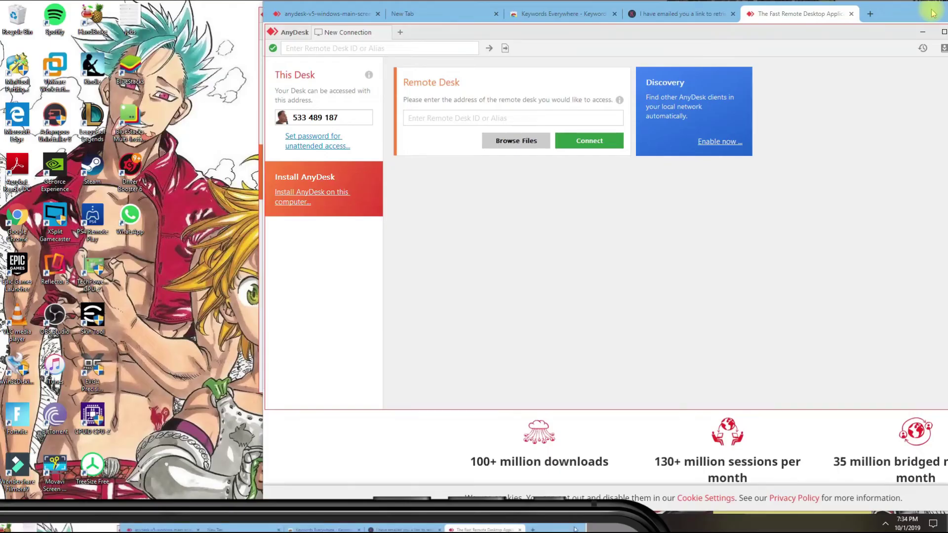
# Step: Bring Chrome forward, then open and dismiss the address bar's context menu
pyautogui.click(933, 13)
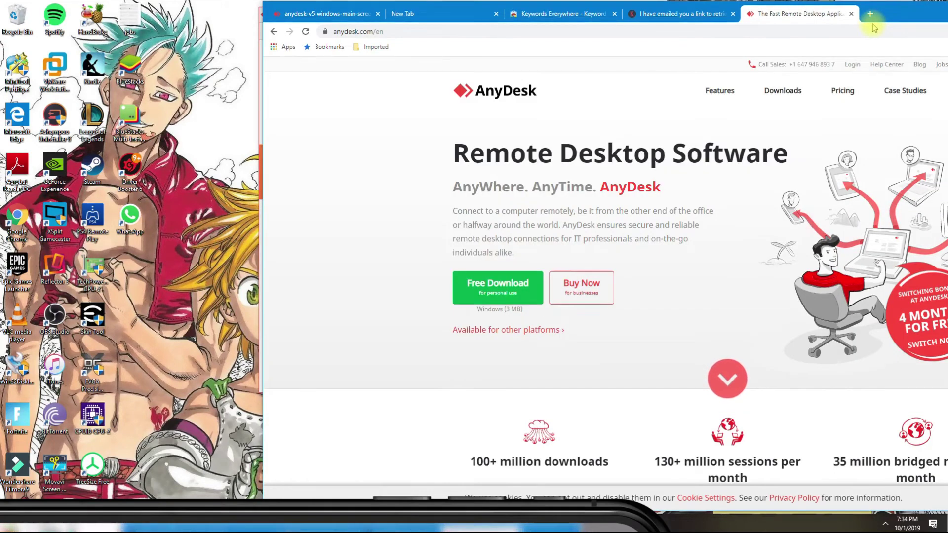
pyautogui.click(873, 30)
pyautogui.rightClick(790, 81)
pyautogui.click(898, 14)
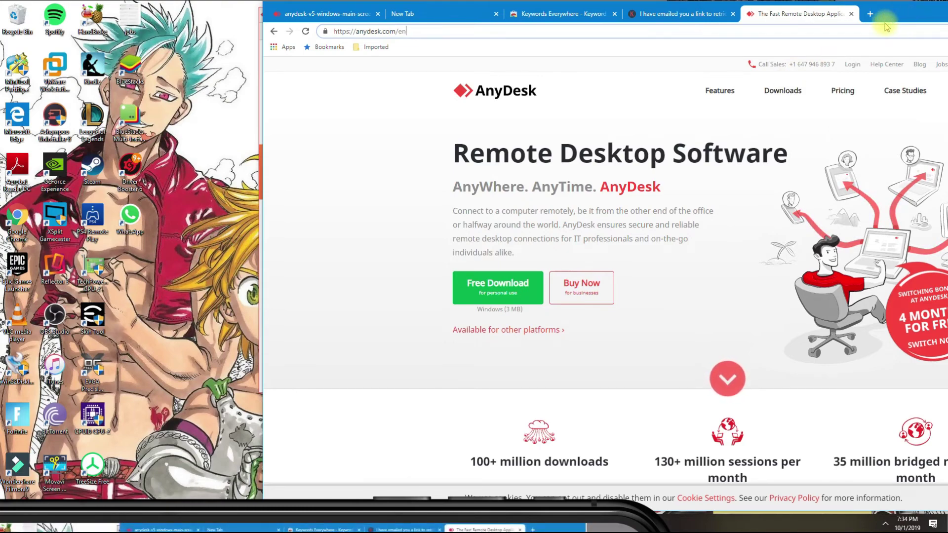
# Step: Switch through the Keywords Everywhere tabs to the New Tab page and open the Windows calendar flyout
pyautogui.click(656, 15)
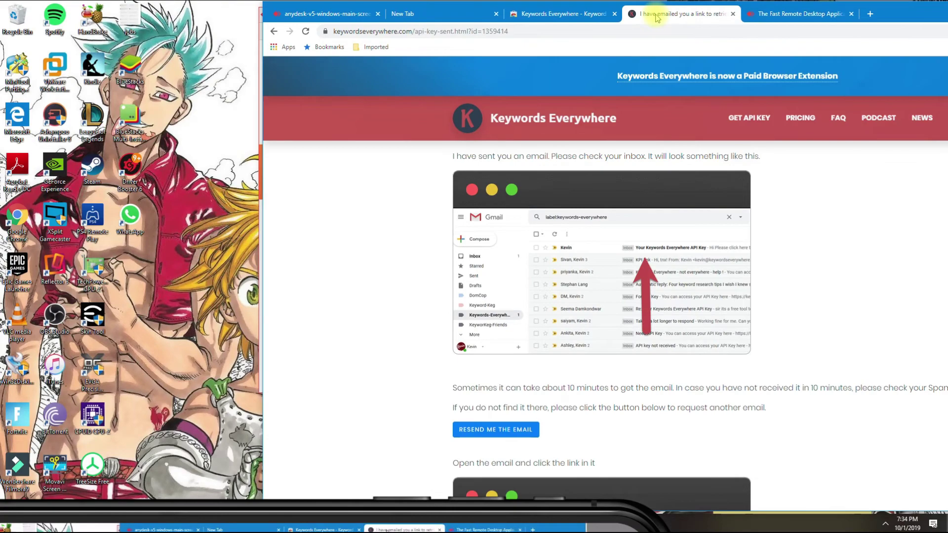
pyautogui.click(552, 15)
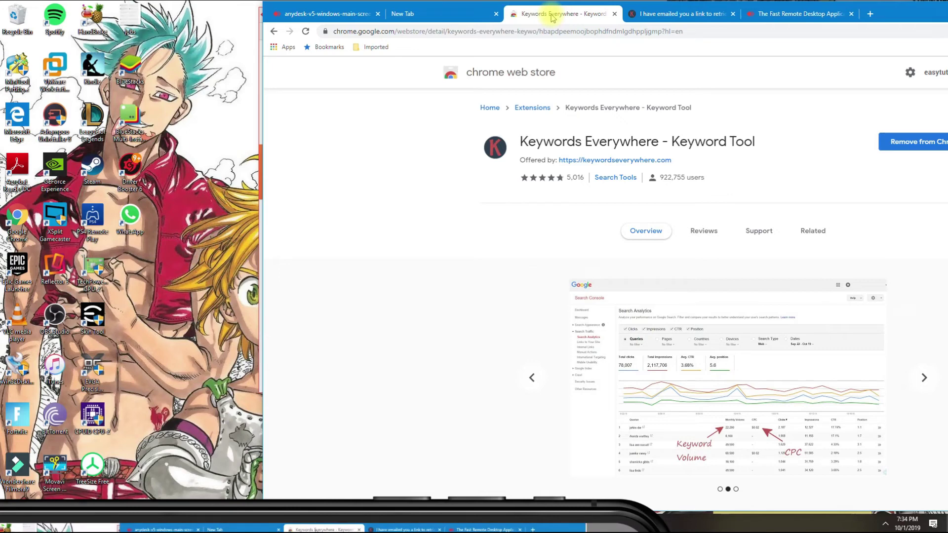
pyautogui.click(440, 17)
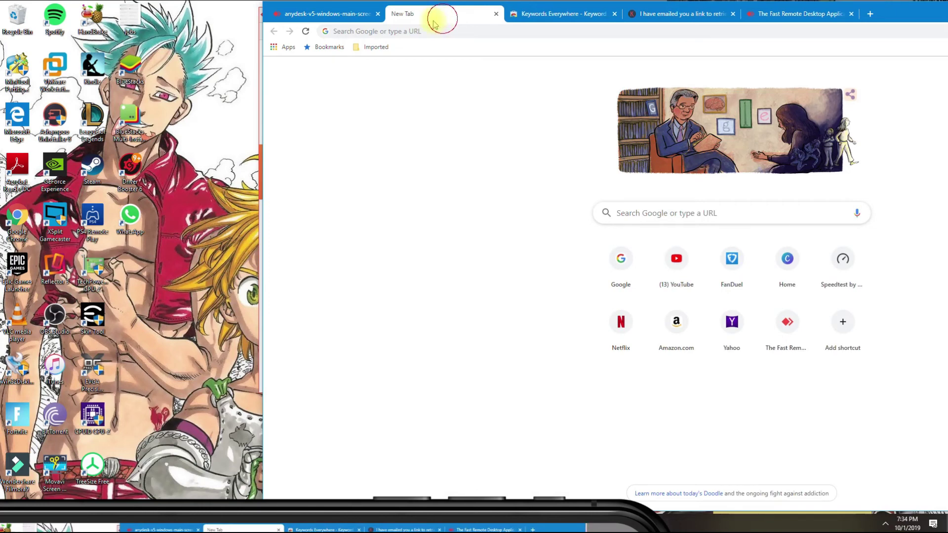
pyautogui.click(425, 33)
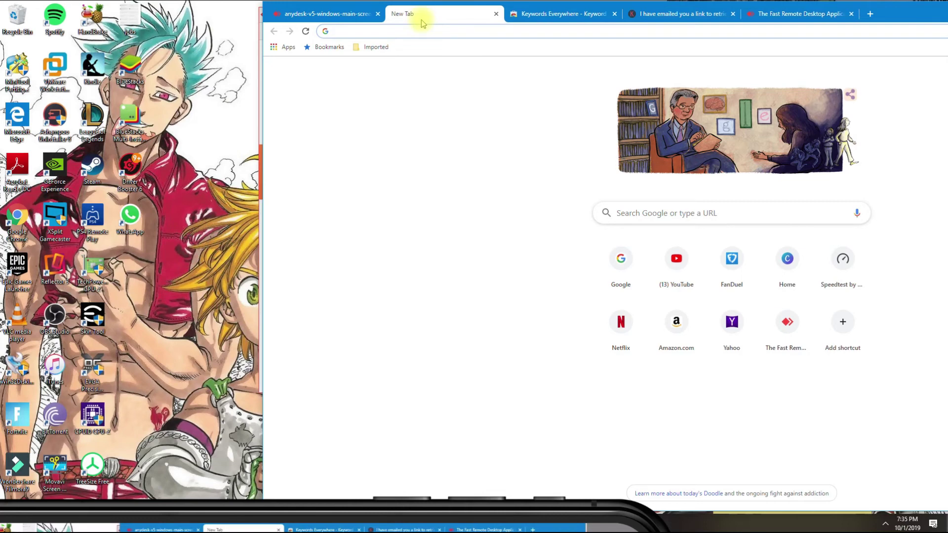
pyautogui.click(896, 523)
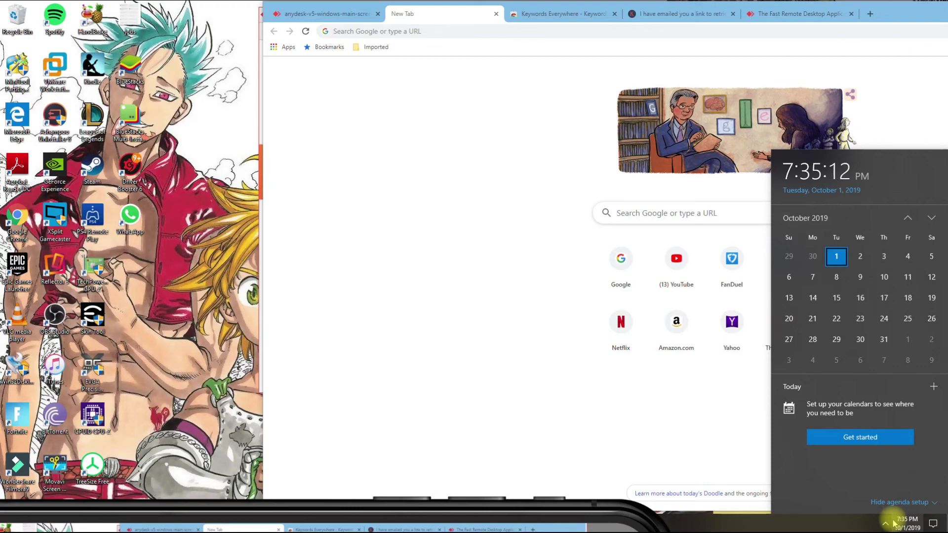
# Step: Open the PC's Recycle Bin from the desktop and bring the iPhone's remote session view forward
pyautogui.doubleClick(10, 17)
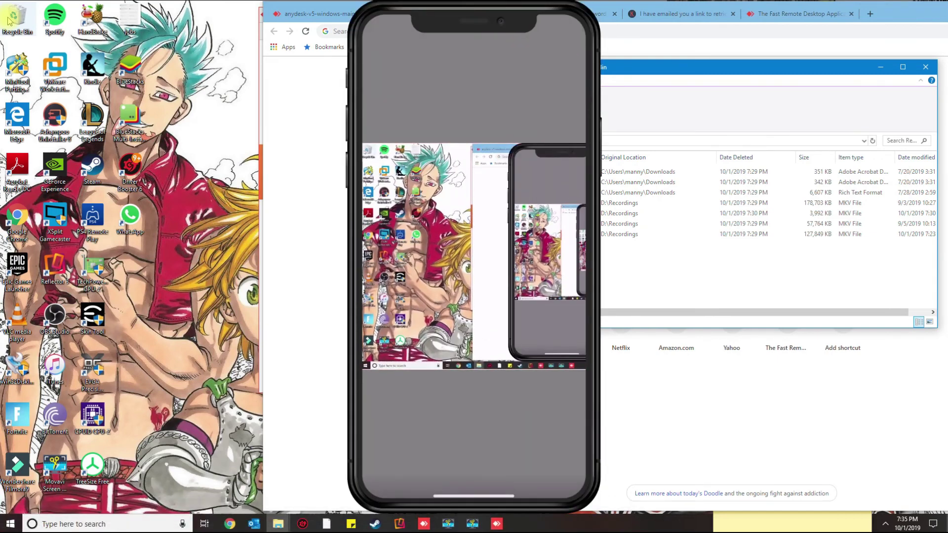
pyautogui.click(118, 439)
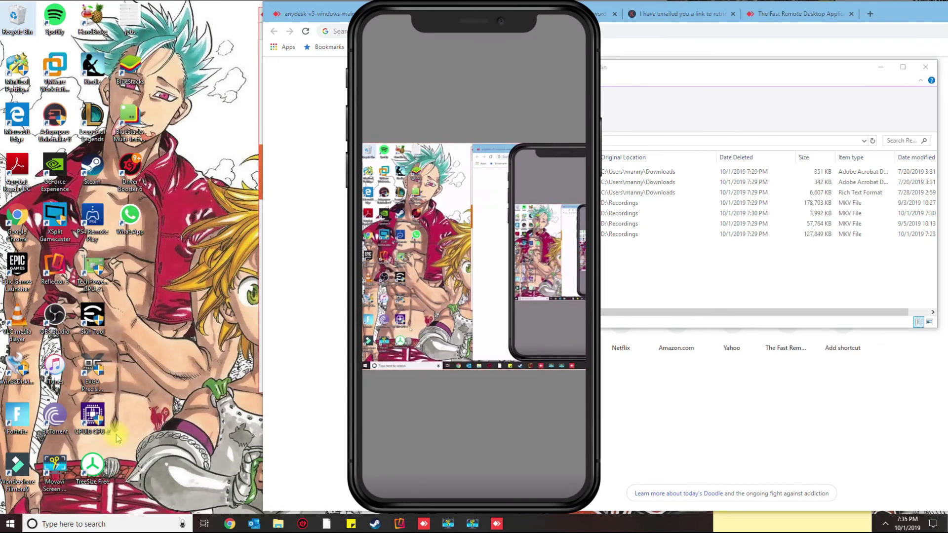
pyautogui.click(440, 388)
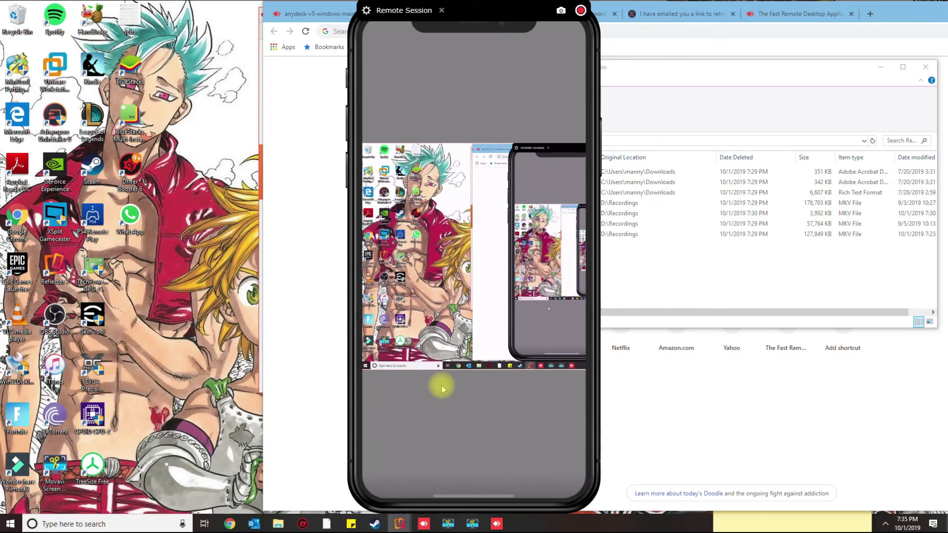